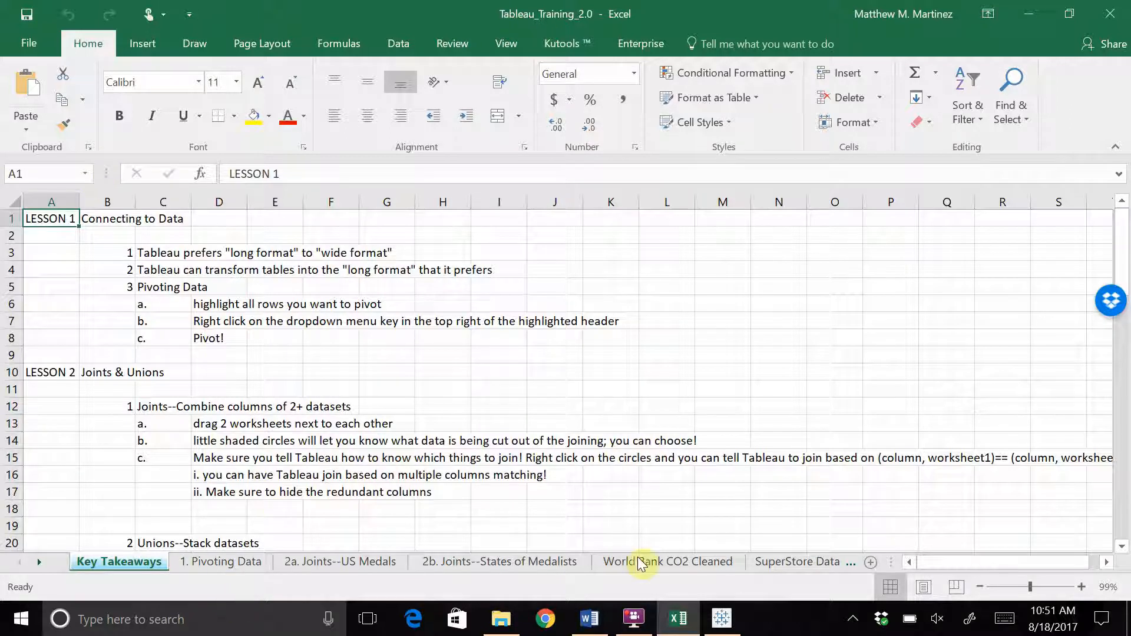
Connect Tableau Public to the Tableau_Training_2.0 Excel workbook and maximize the window
mouse_move(724, 630)
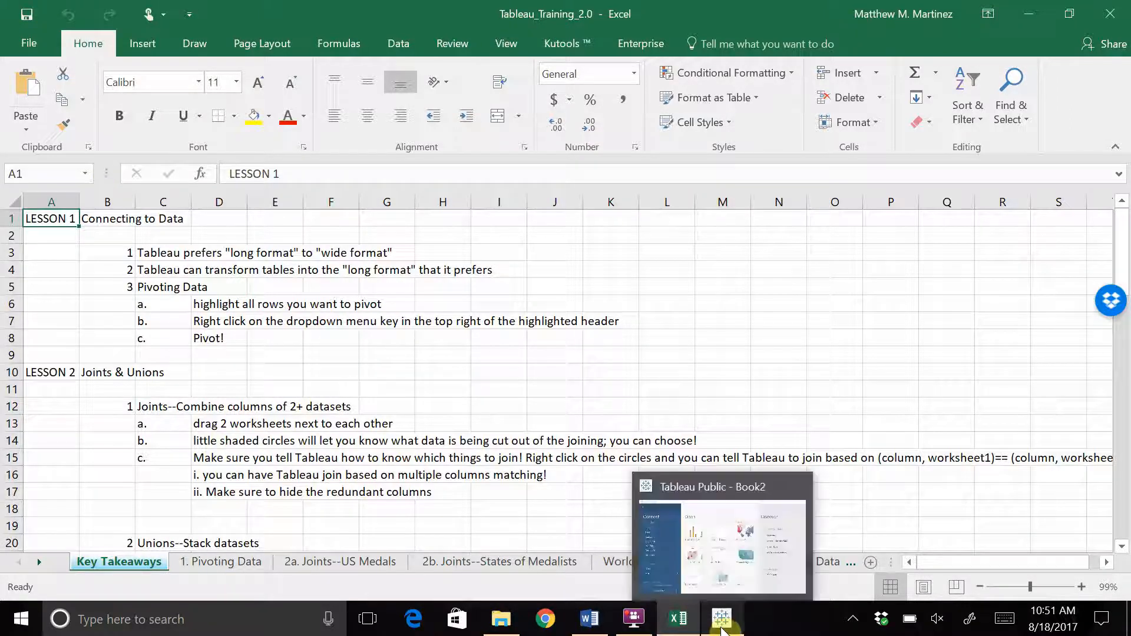
click(727, 626)
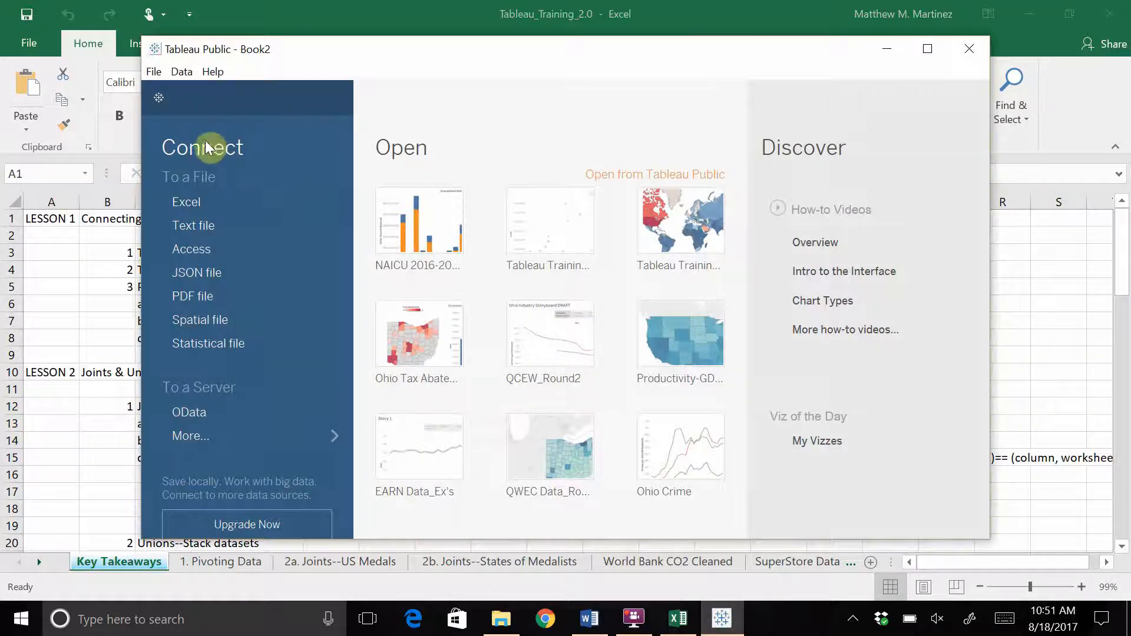
click(187, 203)
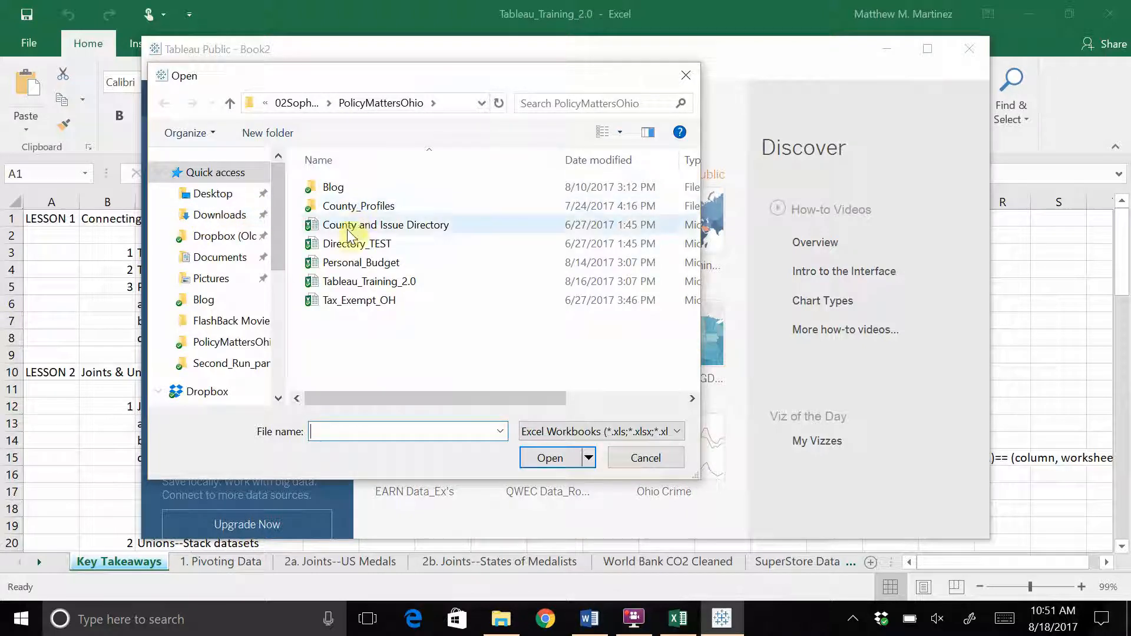
double_click(341, 288)
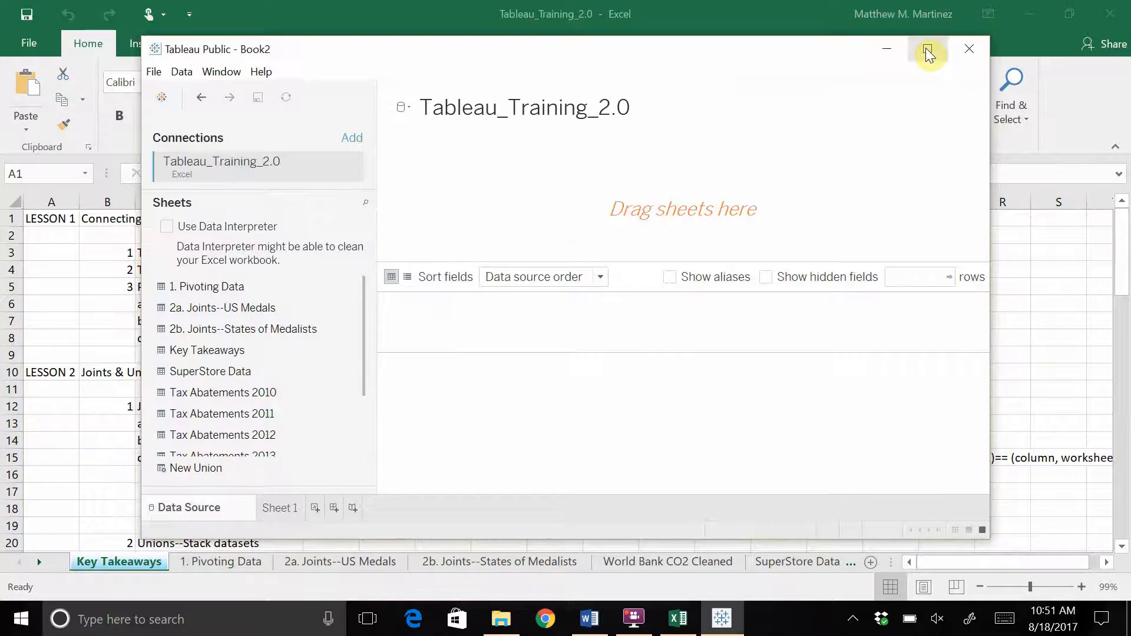
click(928, 51)
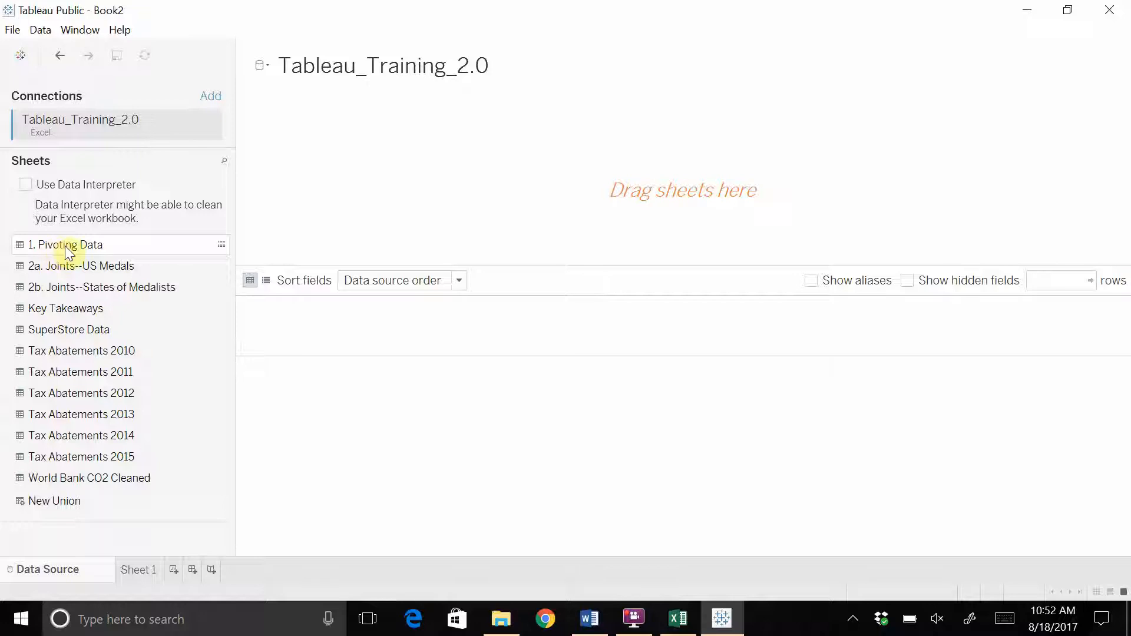
Add the 1. Pivoting Data sheet to the data source canvas, then switch back to Excel
drag(83, 245, 517, 189)
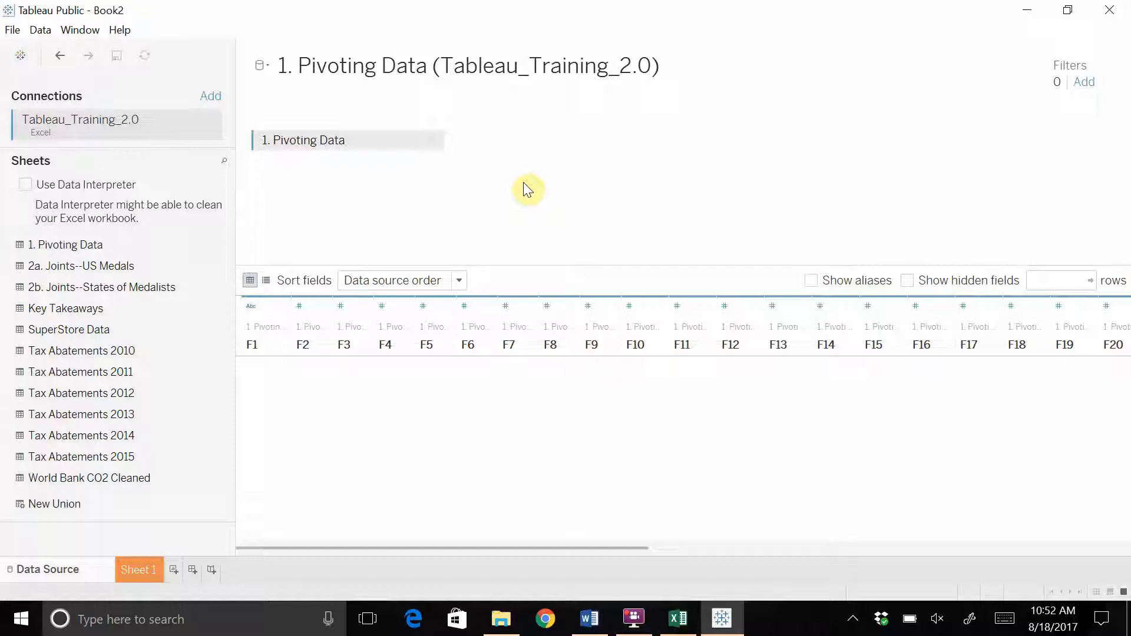
click(678, 618)
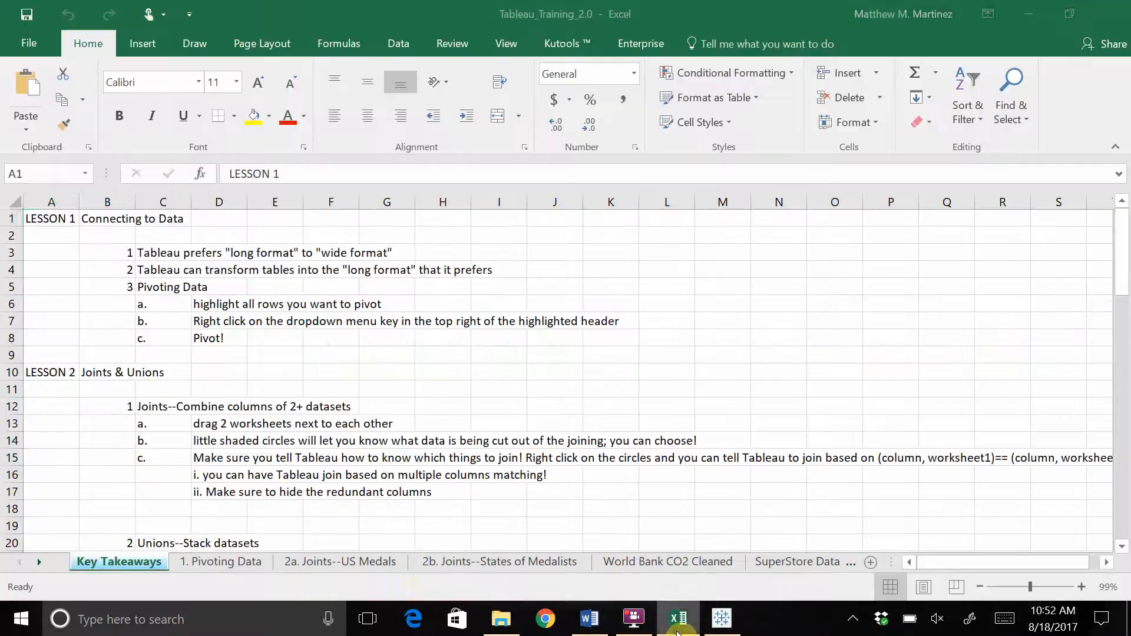
Inspect the UNITED STATES row 6 values and empty title cells on 1. Pivoting Data, then return to Tableau
click(235, 561)
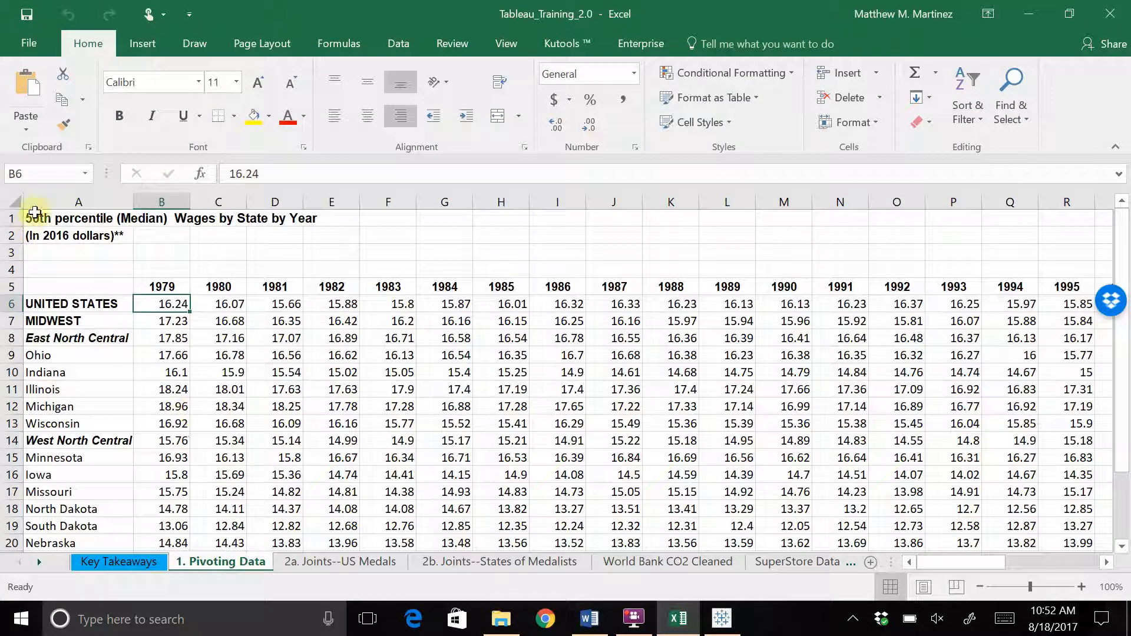
scroll(1128, 394, down, 2)
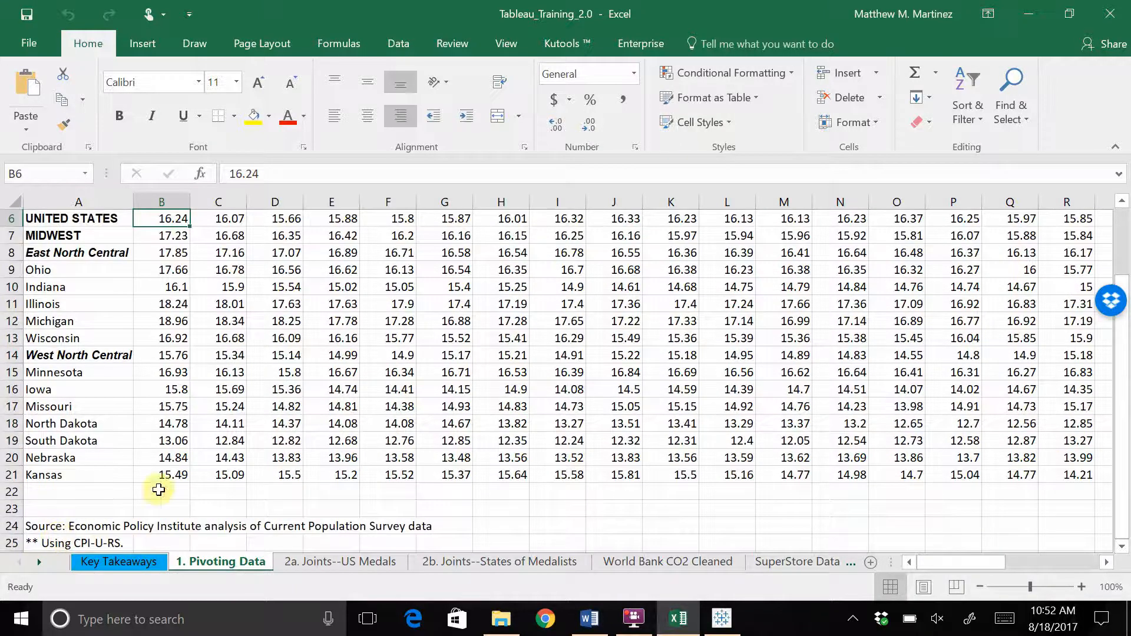
scroll(136, 436, up, 2)
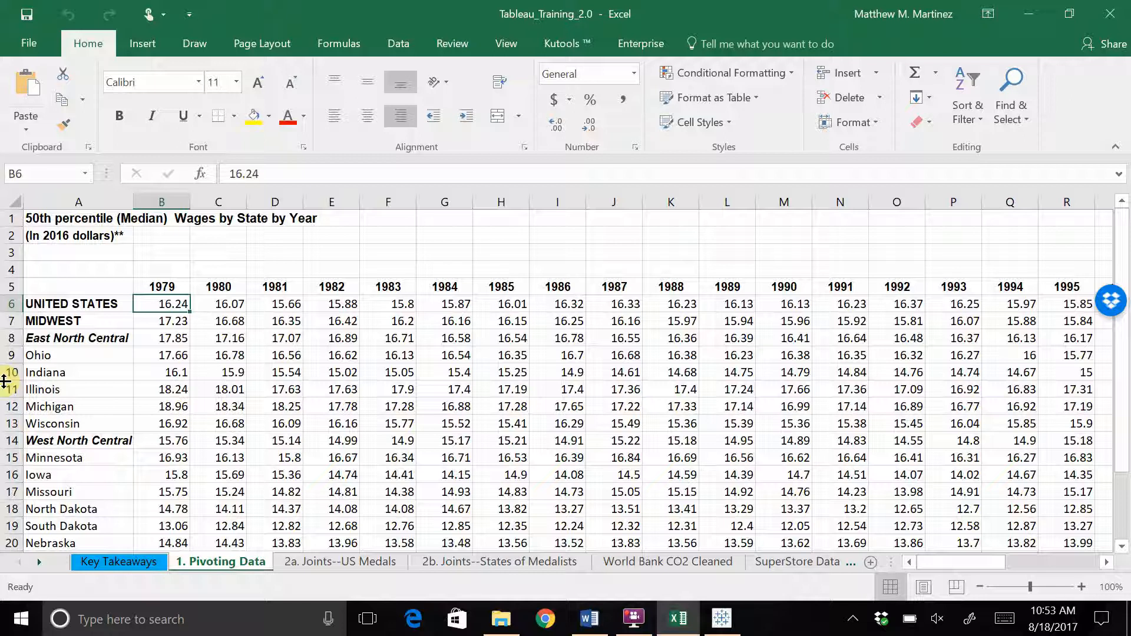
click(12, 304)
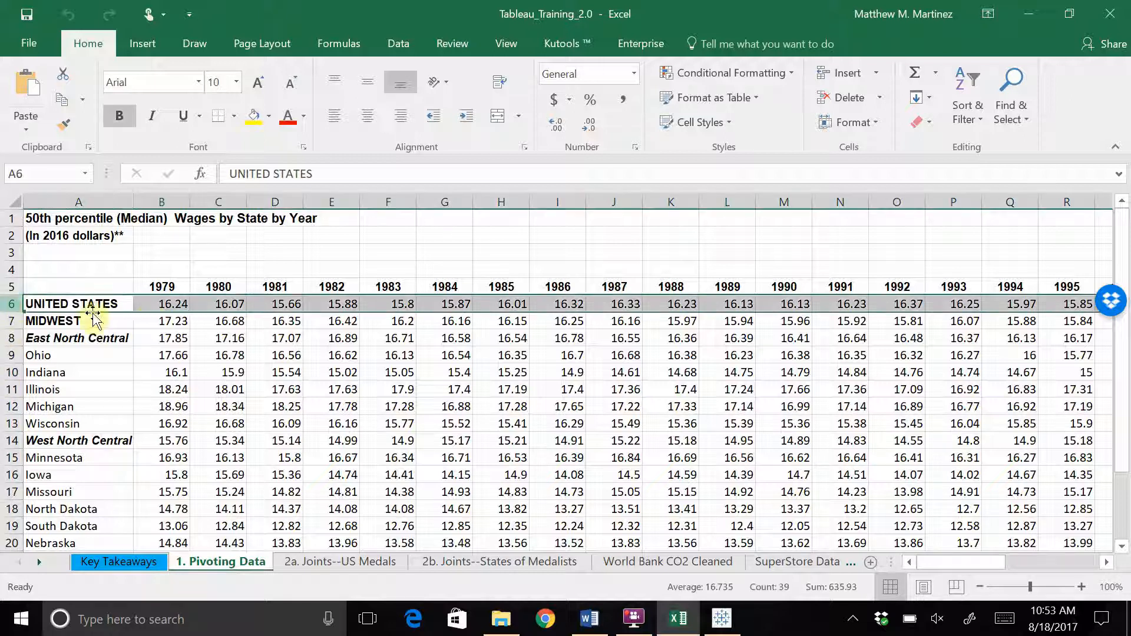
click(165, 304)
click(222, 305)
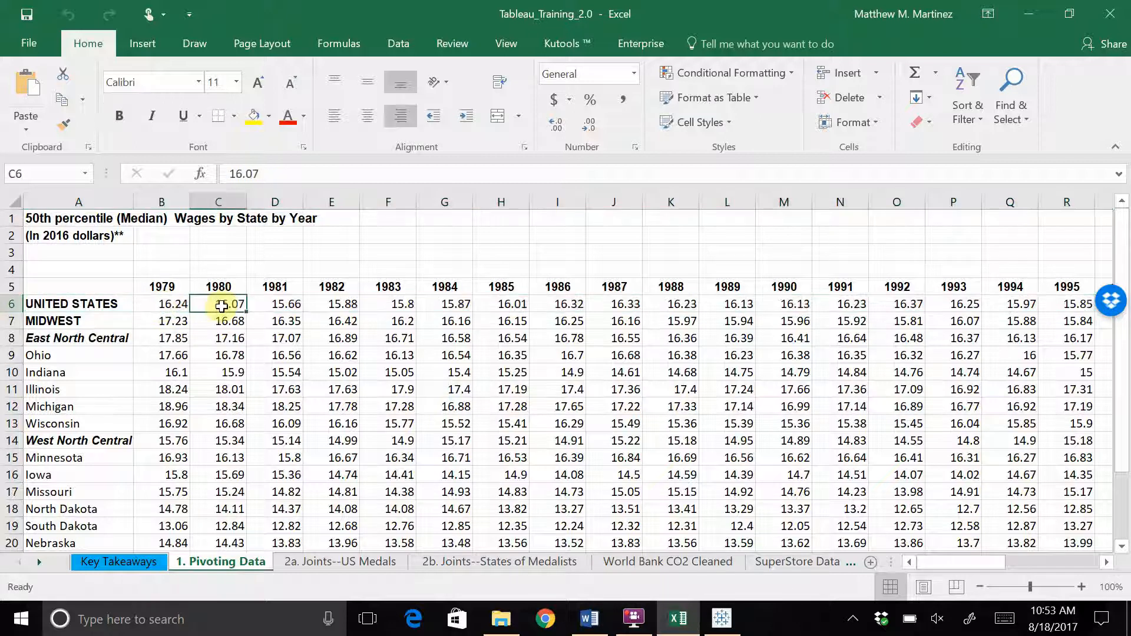
click(76, 306)
click(6, 304)
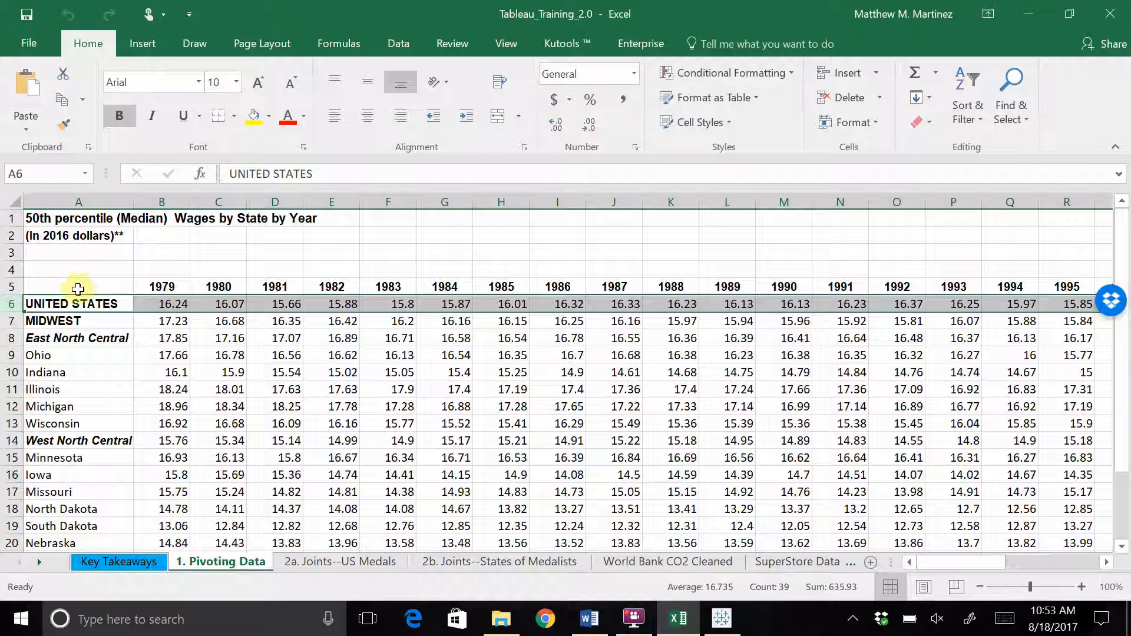
click(114, 286)
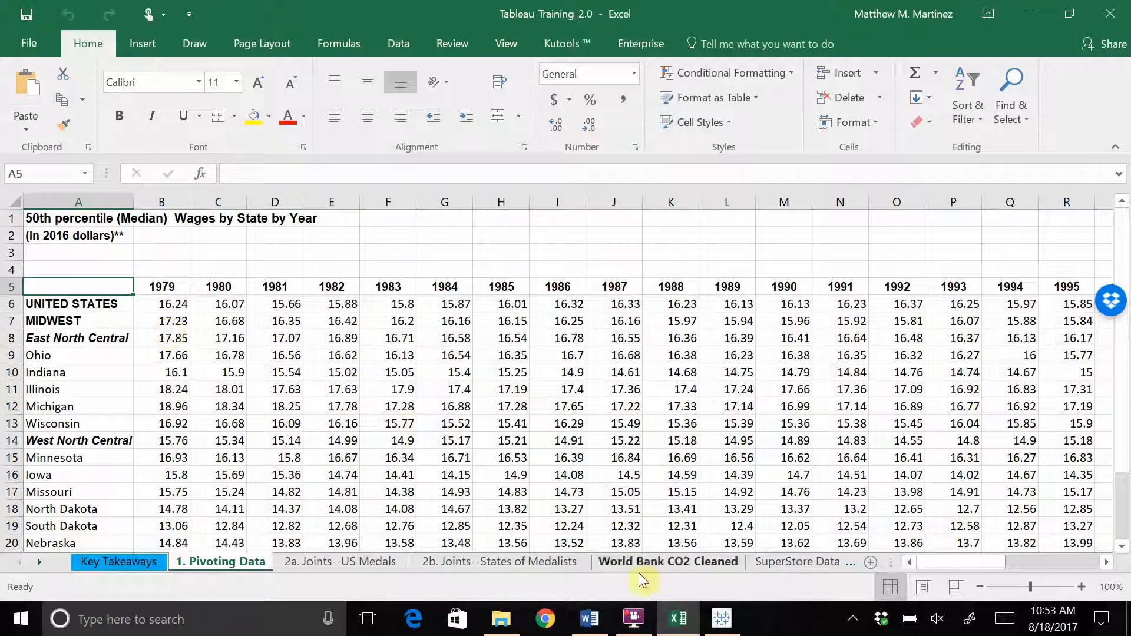
click(722, 616)
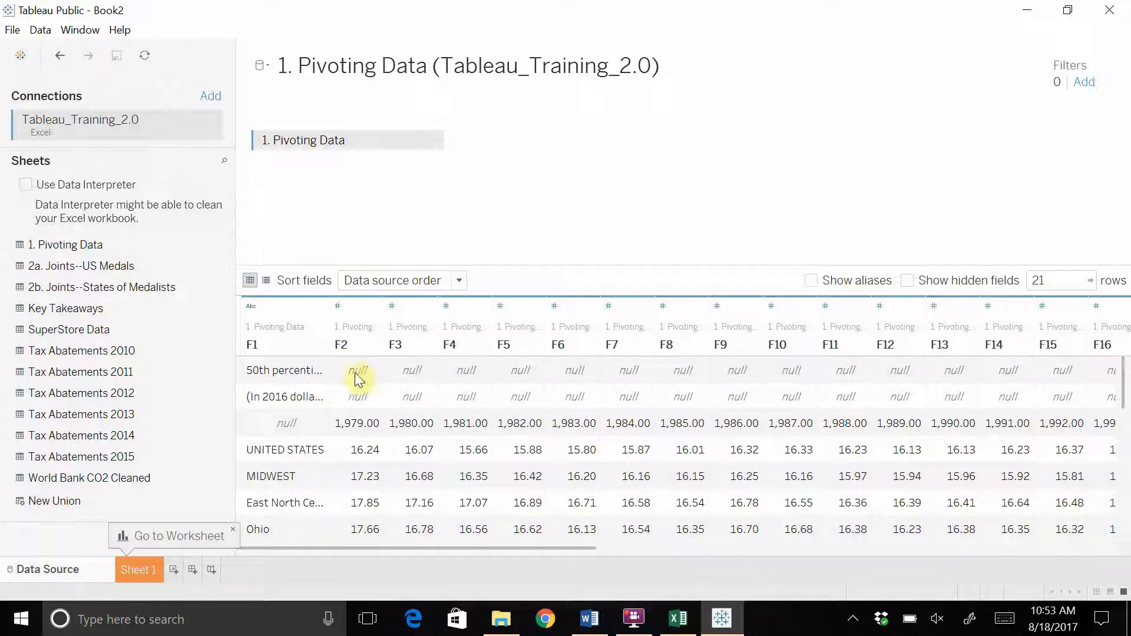
Review the raw preview and enable Data Interpreter on the 1. Pivoting Data sheet
scroll(319, 401, down, 1)
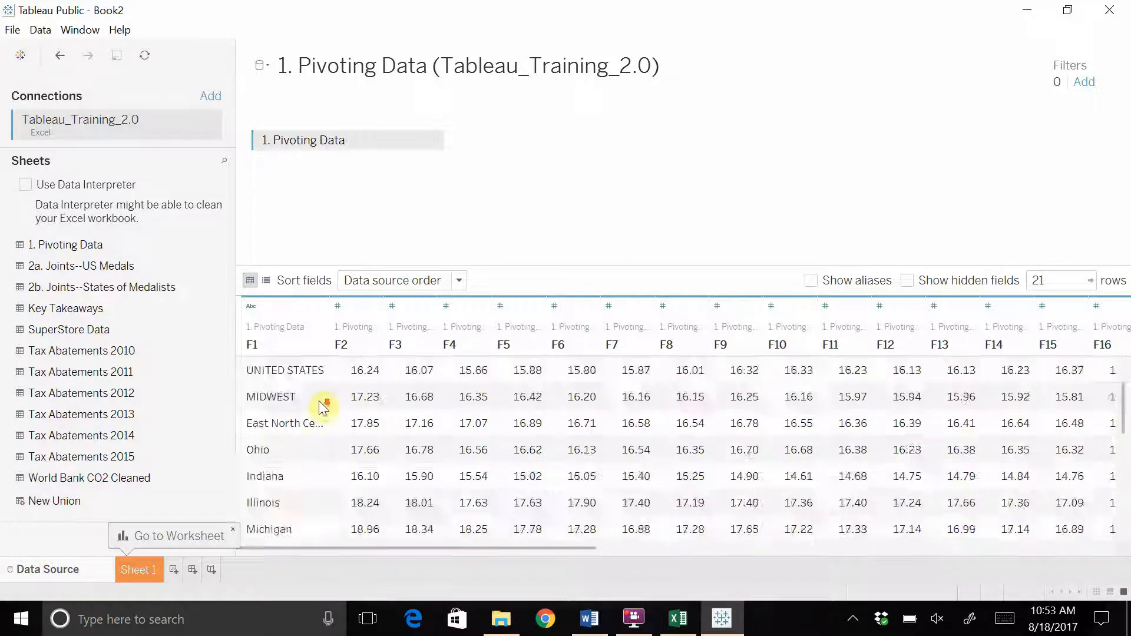
scroll(323, 406, down, 4)
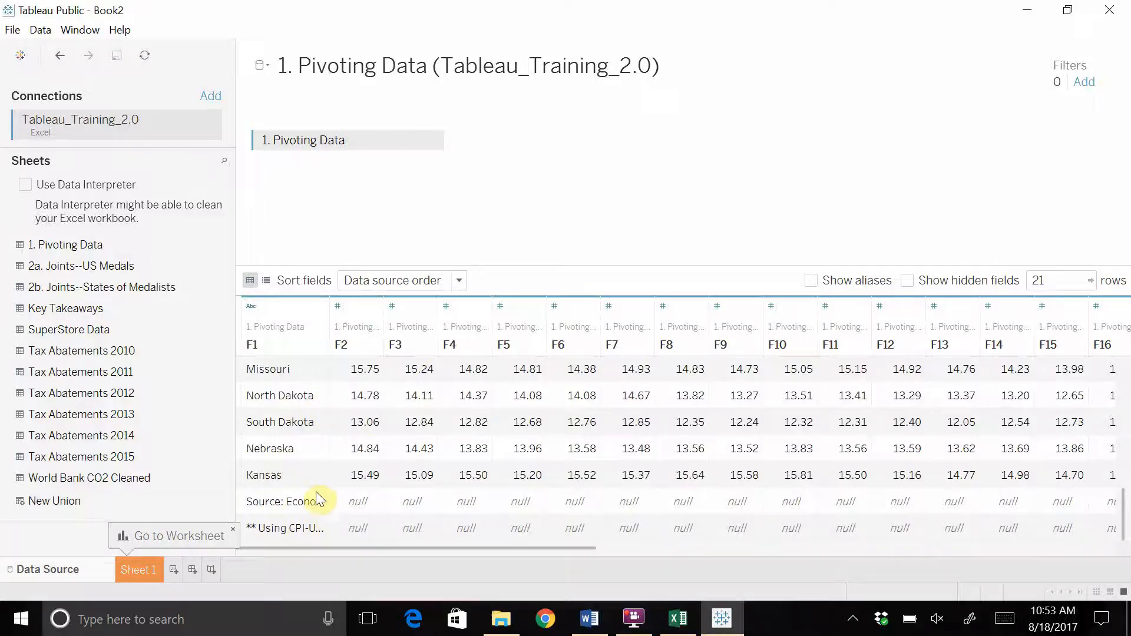
scroll(318, 495, up, 5)
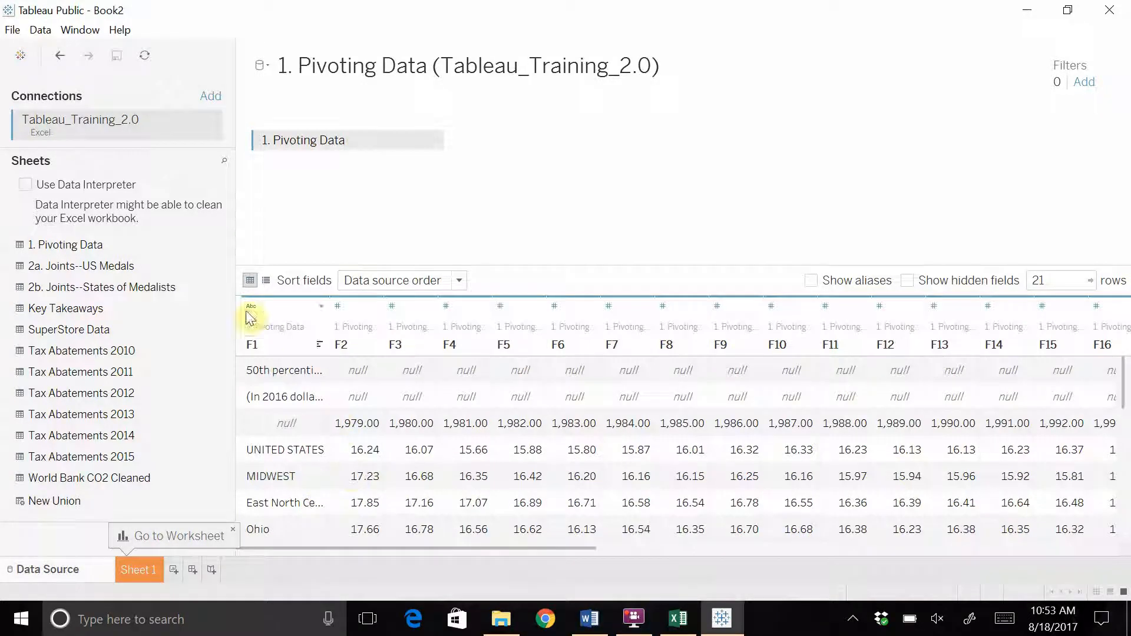
click(25, 186)
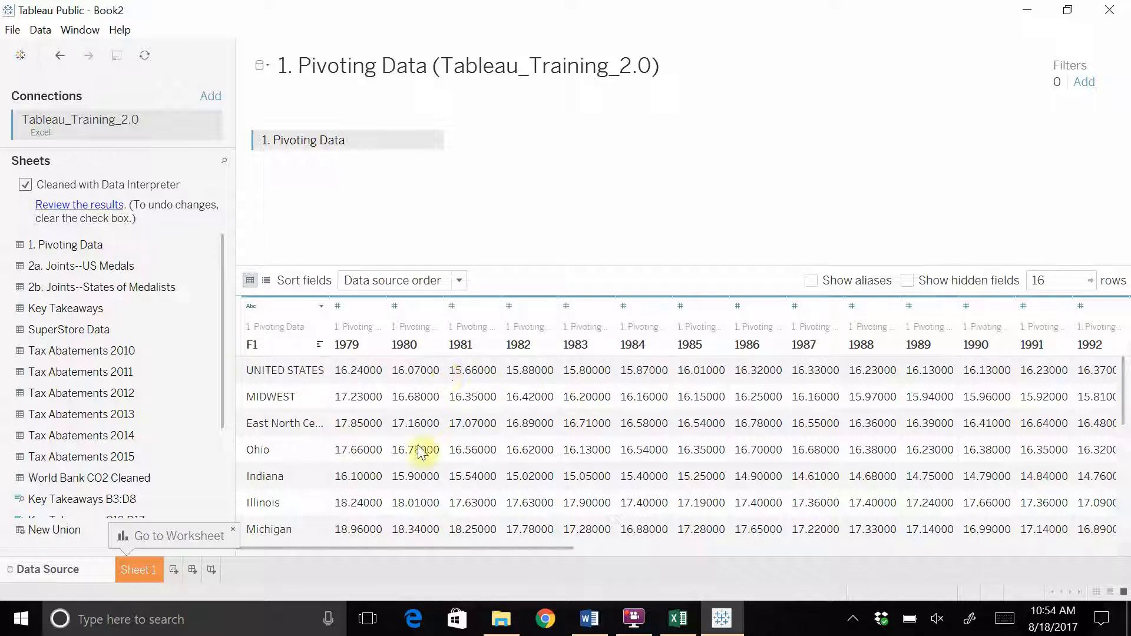
Rename the F1 column to Location and select the 1979 column
double_click(264, 344)
text(L)
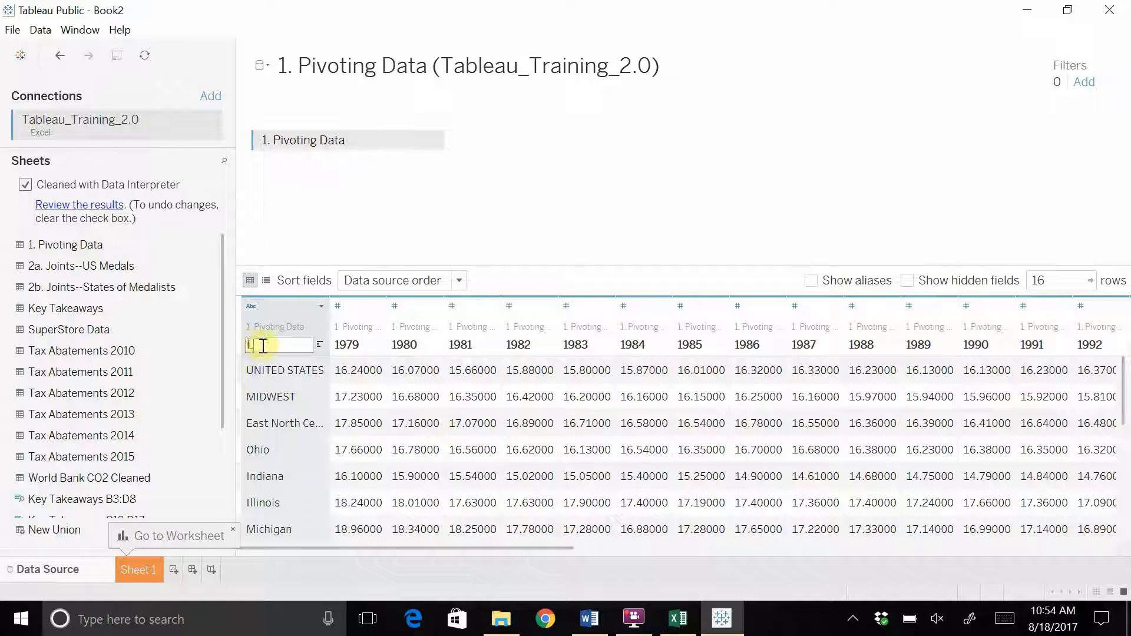
text(ocation)
key(Return)
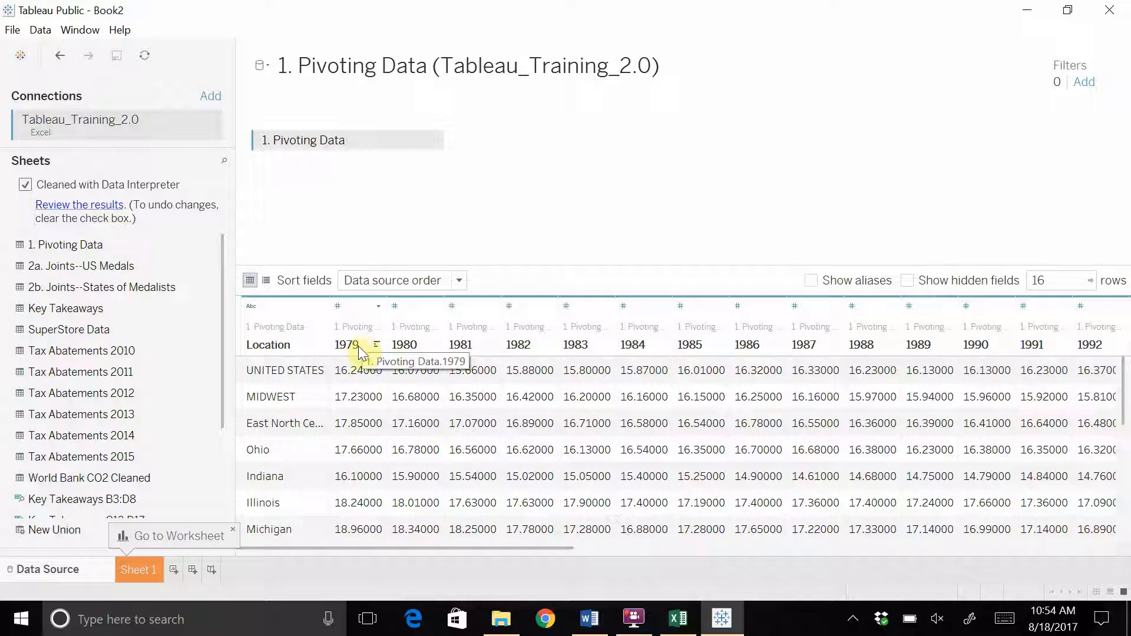
click(357, 330)
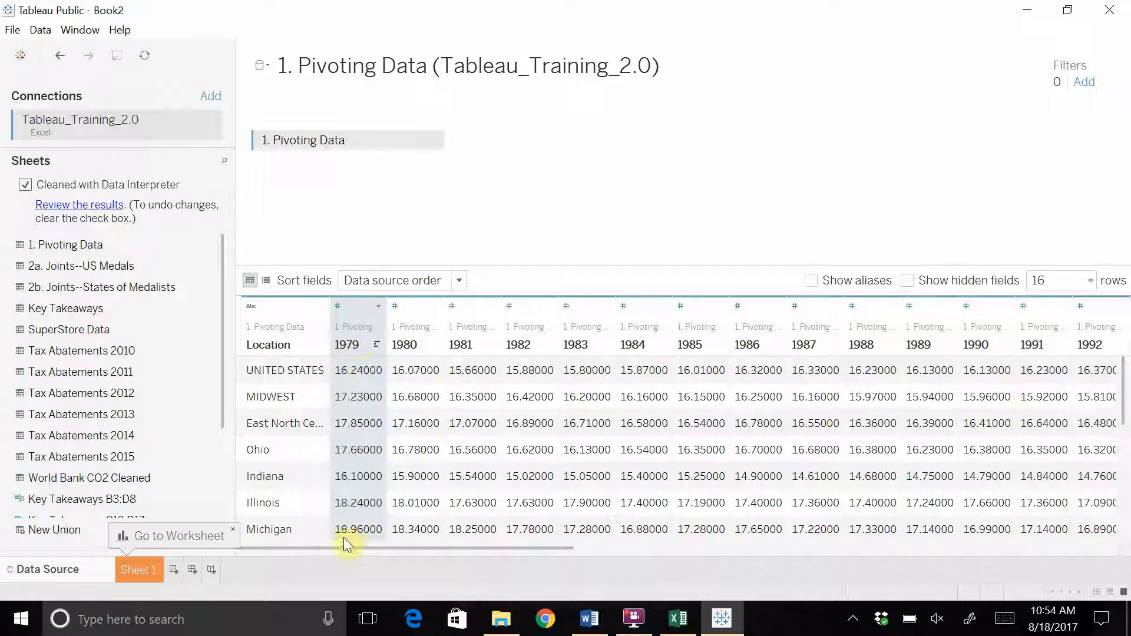
Select the year columns 1979 through 2016 and pivot them into rows, then switch to Excel
drag(341, 549, 958, 546)
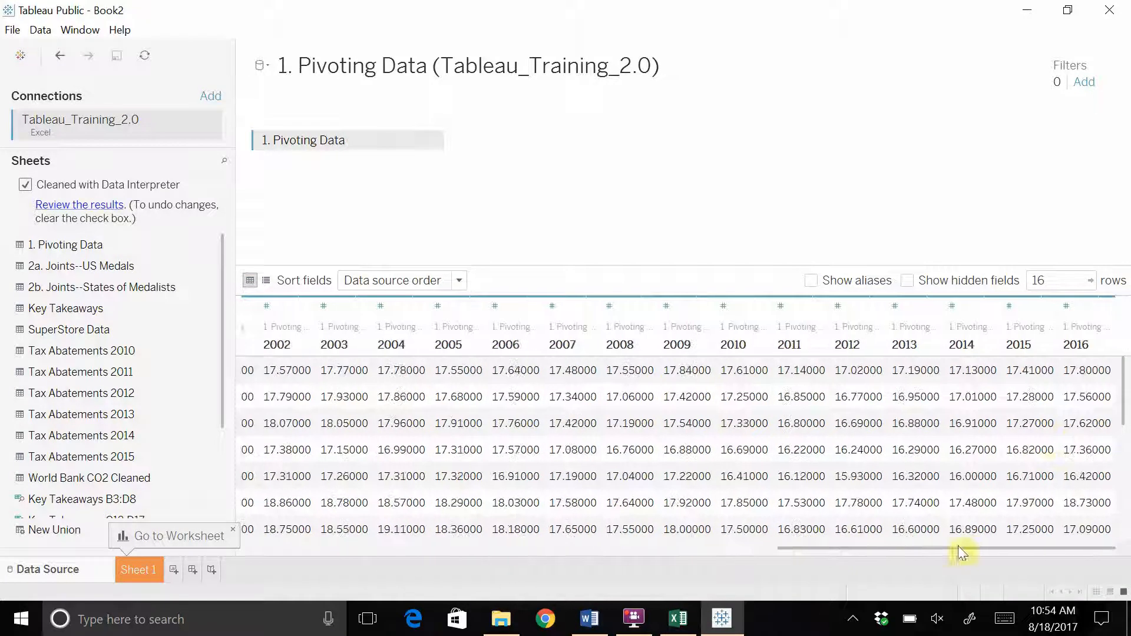
shift+click(1076, 345)
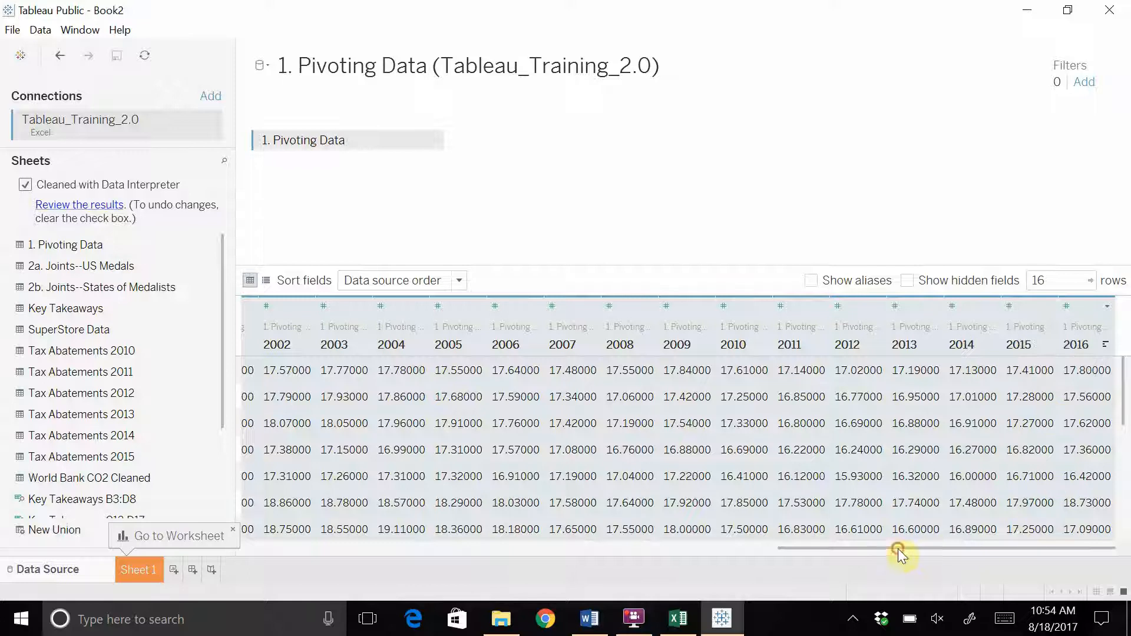
drag(898, 549, 1080, 507)
click(1108, 308)
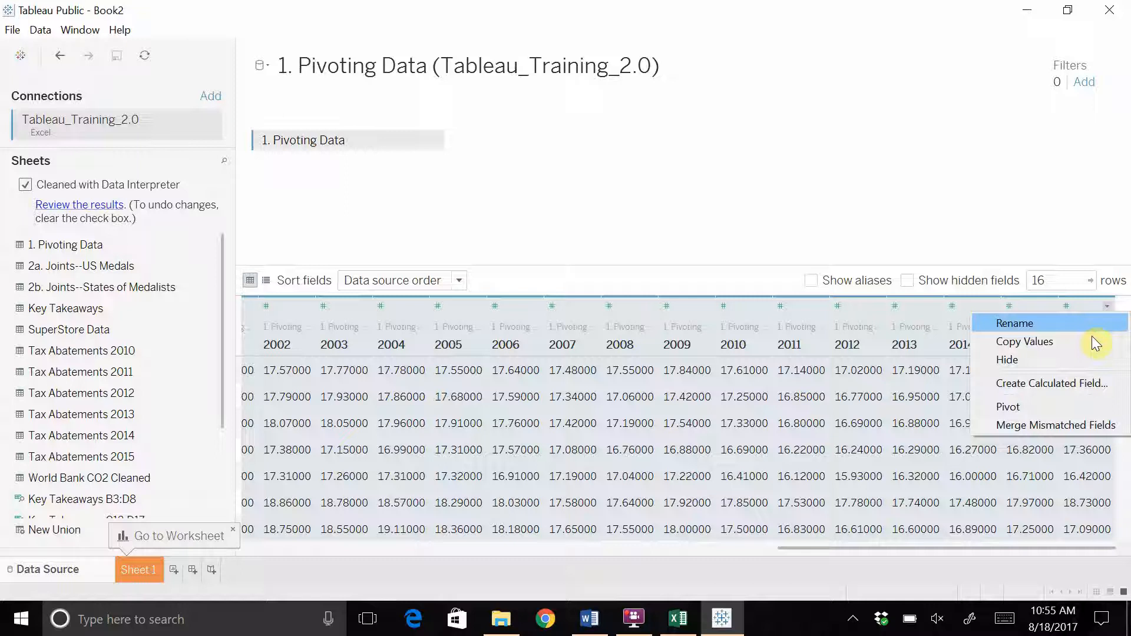
click(1042, 405)
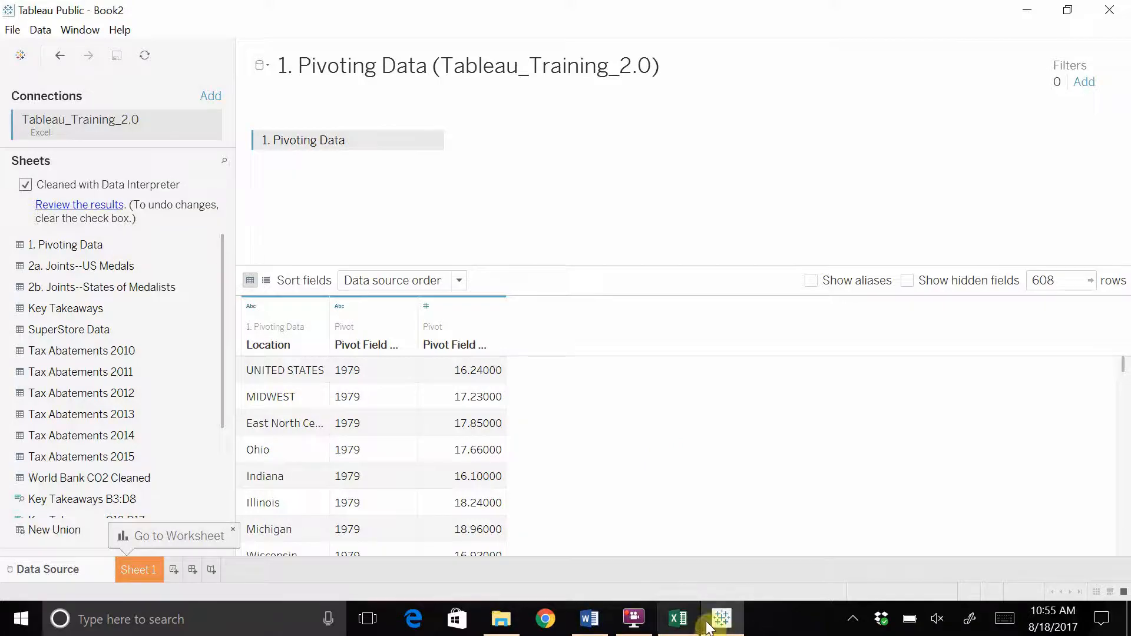
click(679, 619)
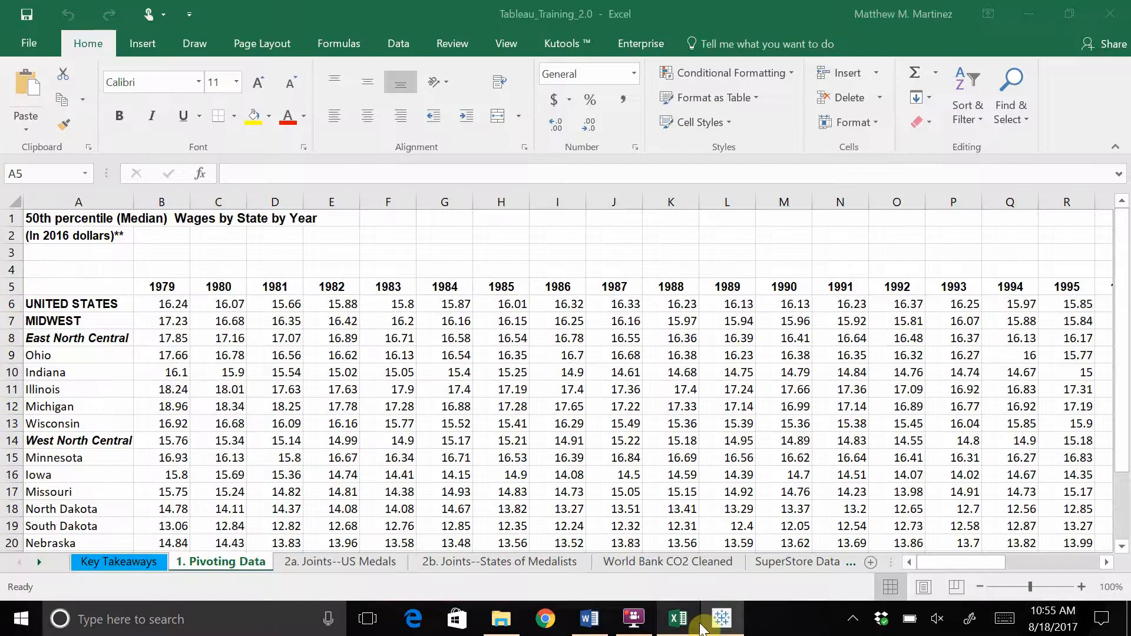
Compare the UNITED STATES row in Excel's original wide table, then return to Tableau
click(37, 303)
scroll(40, 304, down, 1)
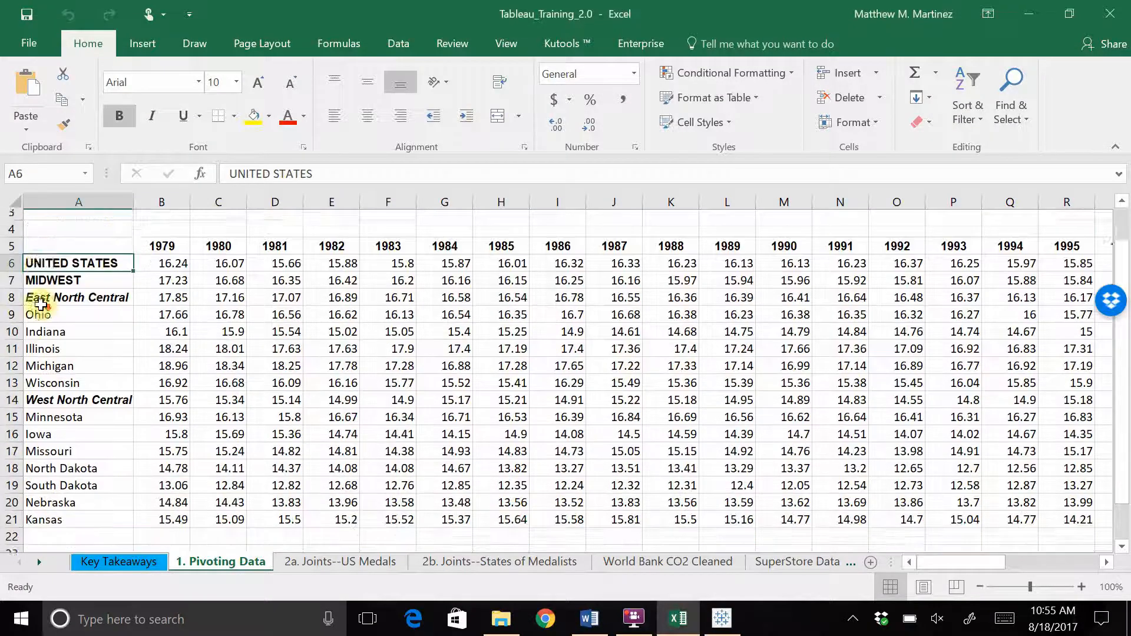
scroll(40, 304, down, 1)
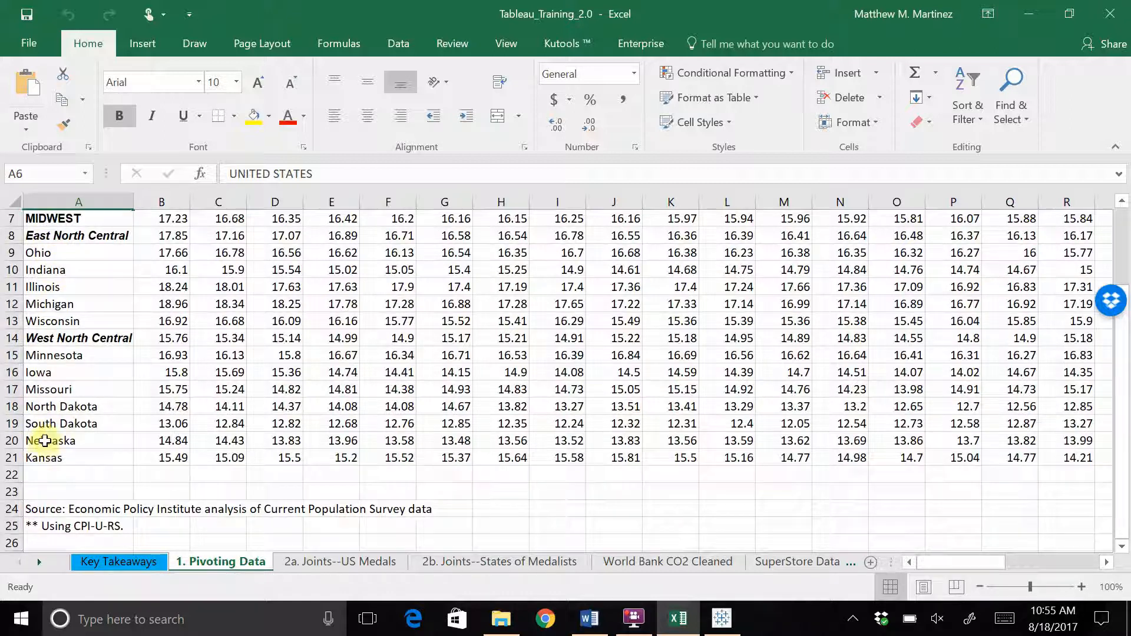
click(724, 620)
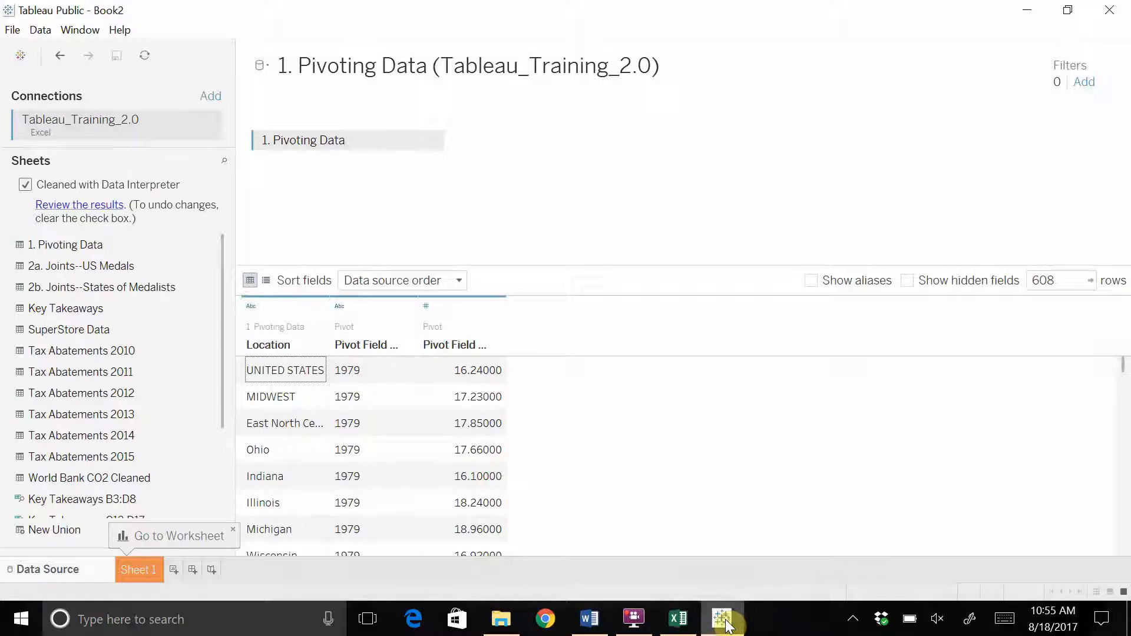
Browse the pivoted rows, picking out the UNITED STATES 1980 entry as an example
scroll(278, 389, down, 6)
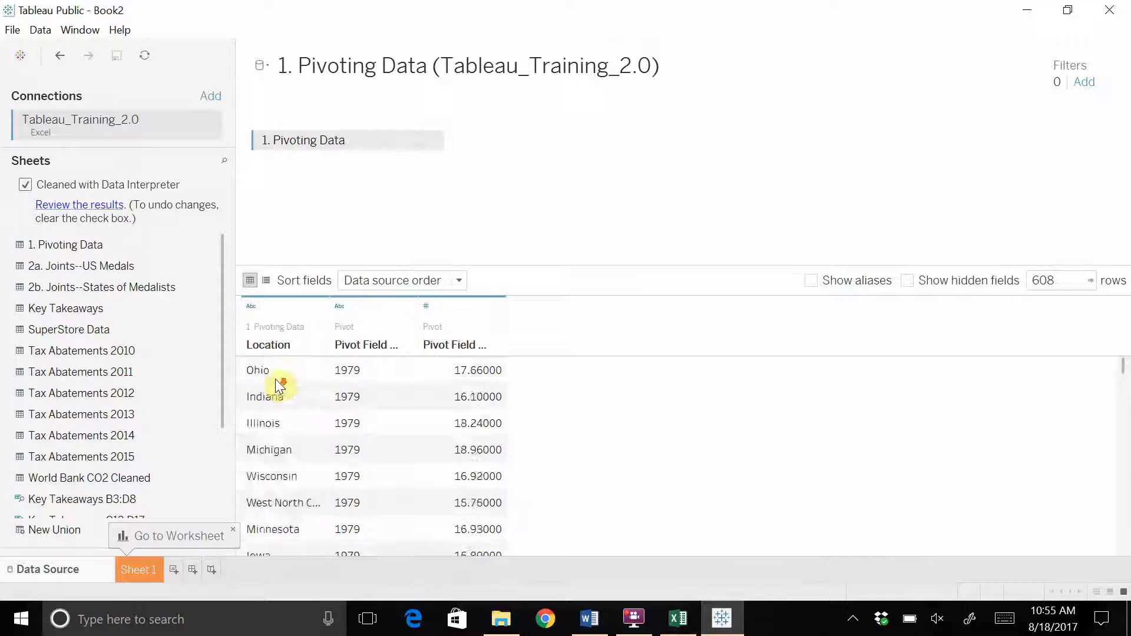
scroll(277, 409, up, 2)
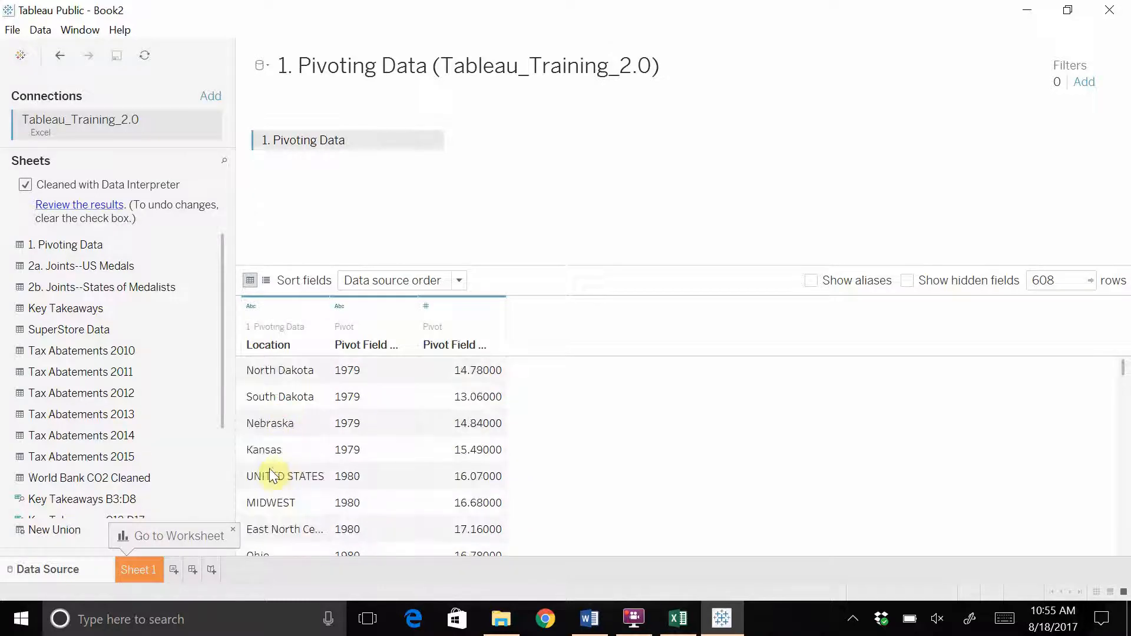
scroll(276, 468, down, 5)
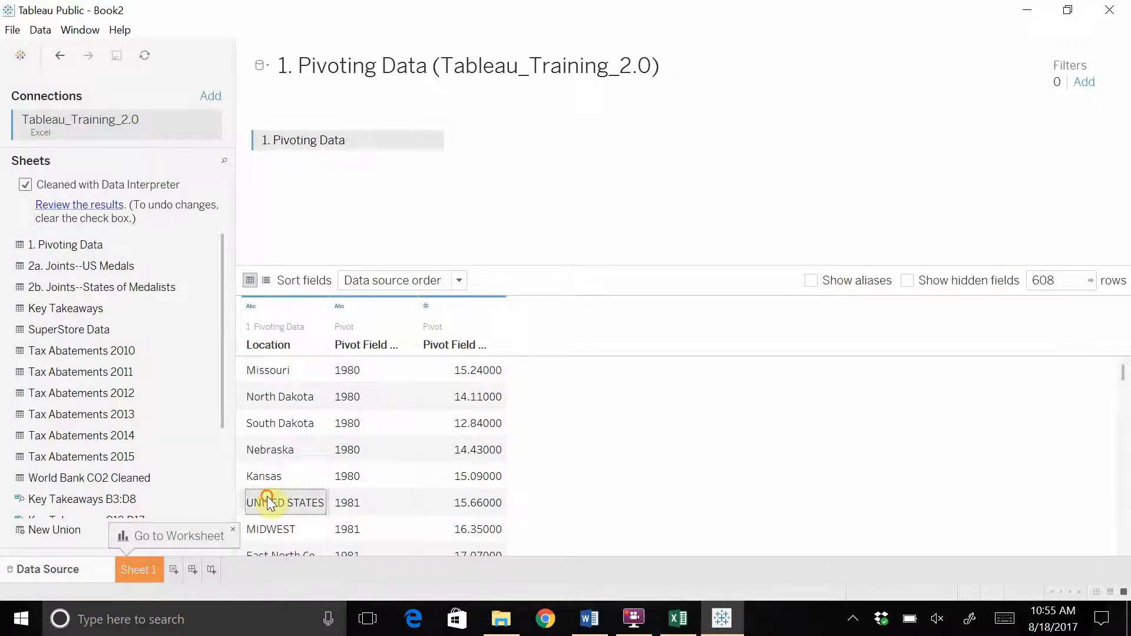
scroll(272, 486, down, 3)
scroll(277, 496, up, 1)
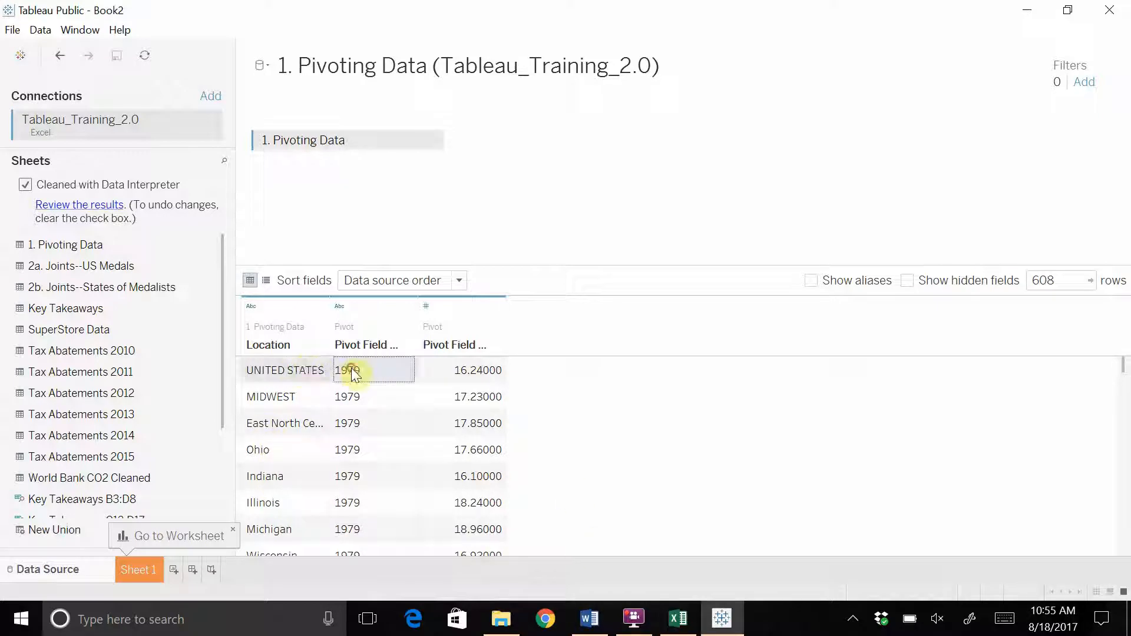
scroll(317, 400, down, 1)
scroll(317, 413, down, 3)
click(364, 476)
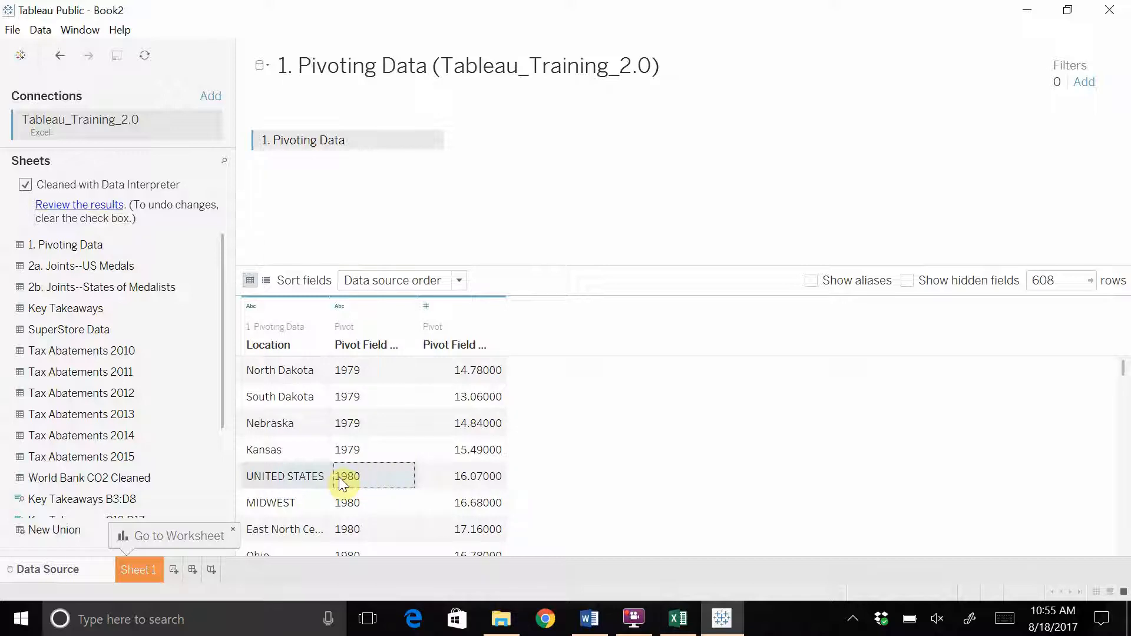
Rename Pivot Field Names to Year and Pivot Field Values to Median Wage
scroll(343, 480, up, 4)
double_click(356, 346)
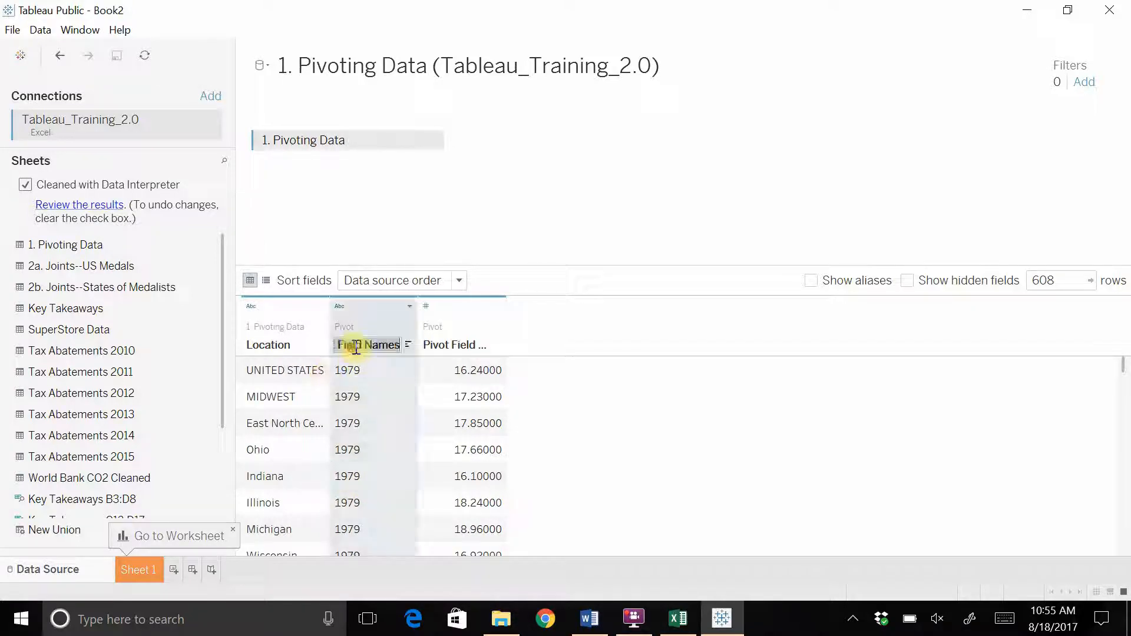
text(Year)
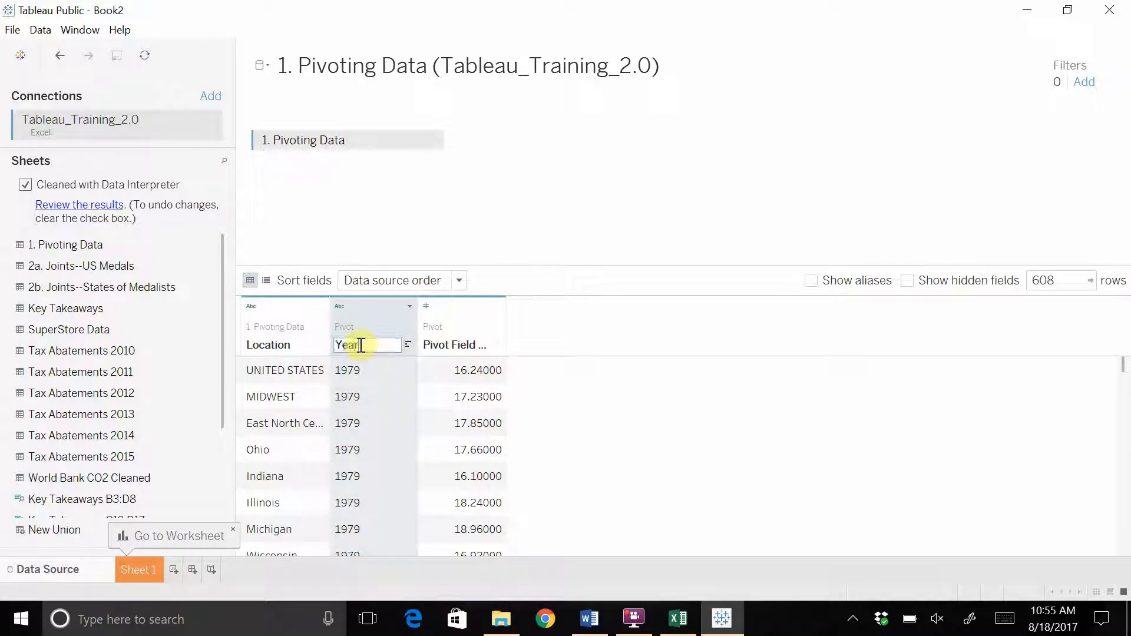
key(Return)
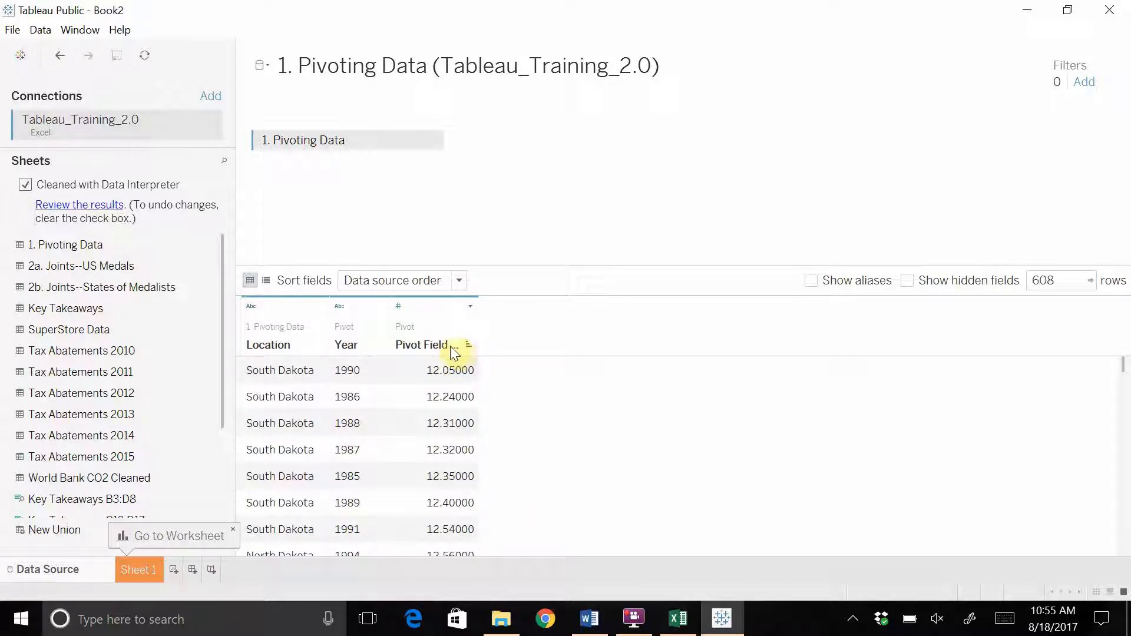
double_click(426, 347)
click(409, 345)
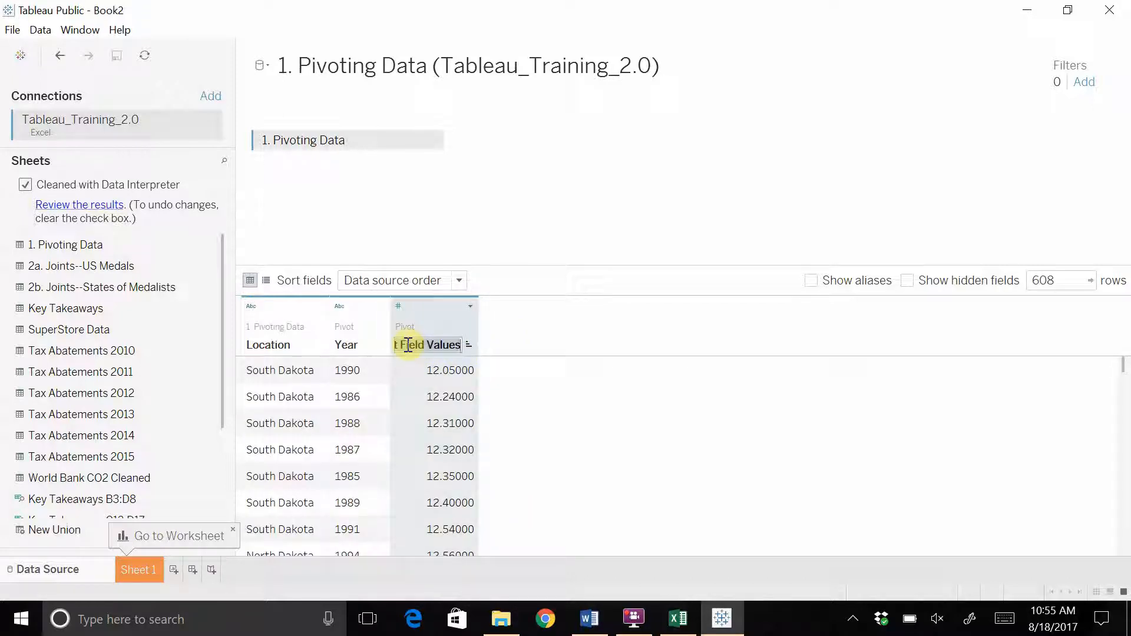
text(Median Wage)
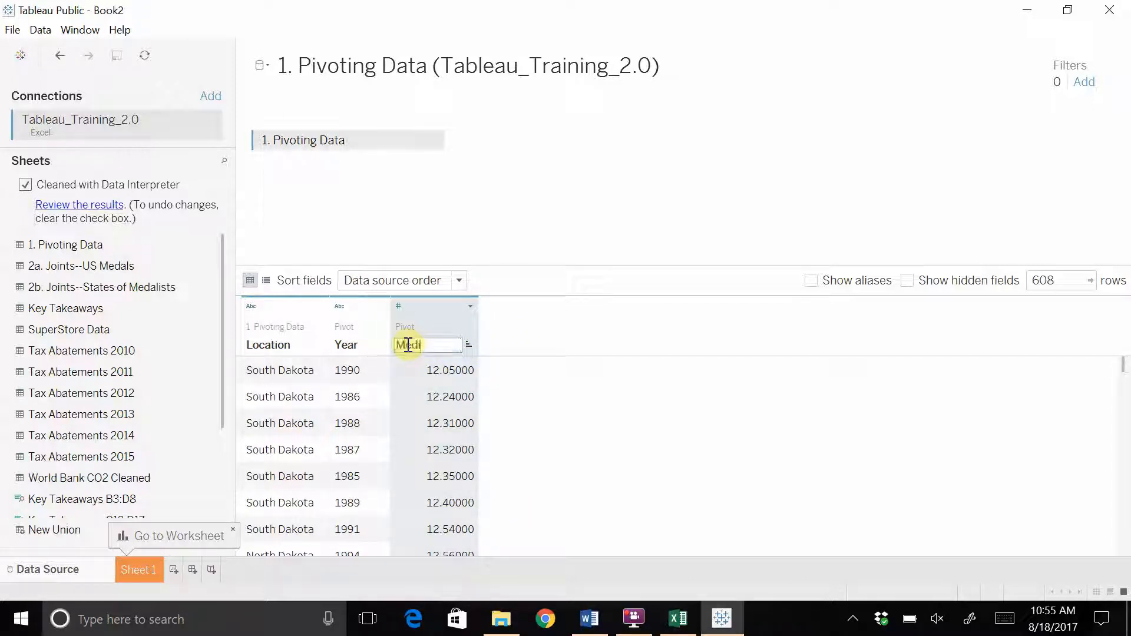